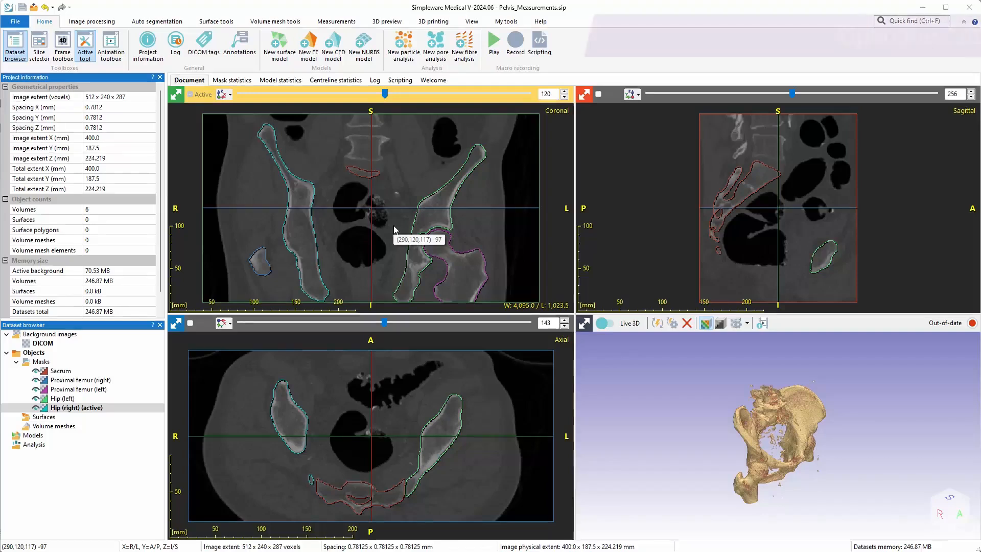
Open the Create cutting guide tool and accept its research-use notice.
left_click(430, 23)
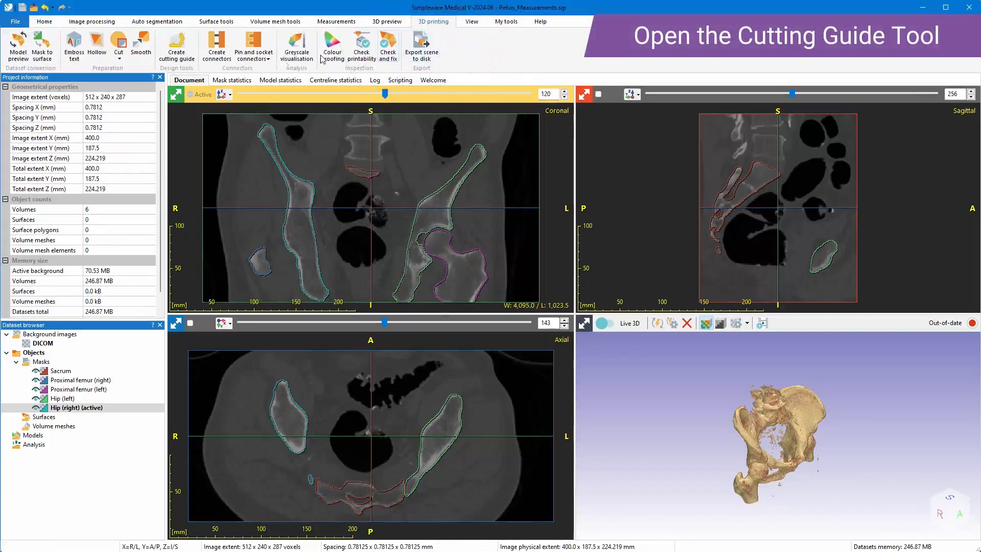
left_click(185, 60)
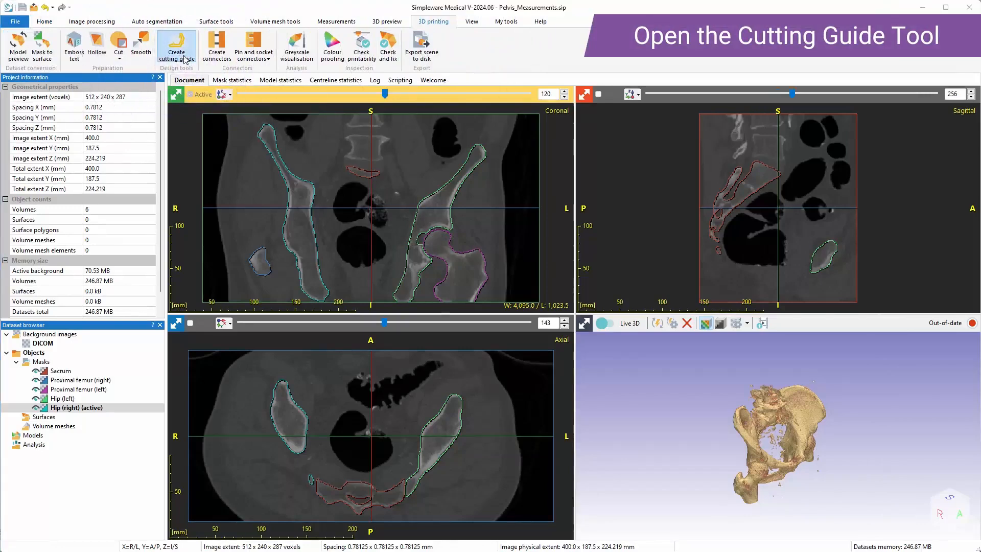
left_click(566, 289)
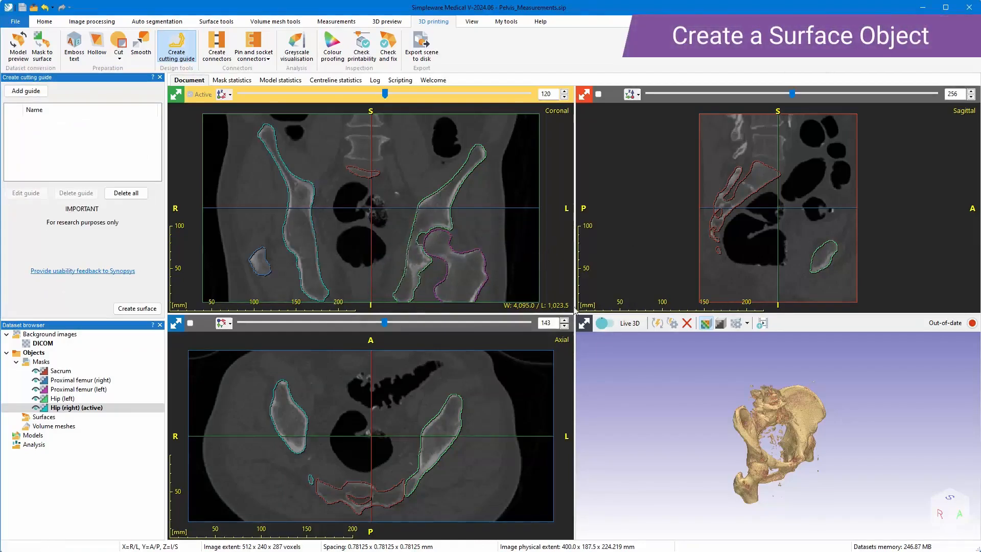
Turn on the live 3D preview of the pelvis and isolate the Hip (right) mask.
left_click(606, 323)
left_click_drag(765, 417, 666, 404)
scroll(774, 392, "up", 4)
left_click_drag(775, 393, 793, 417)
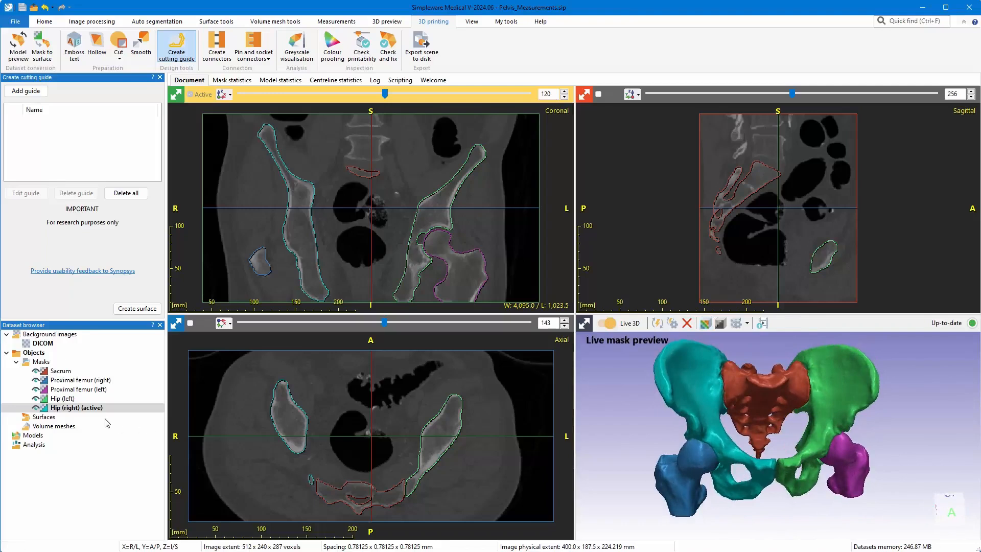
right_click(121, 409)
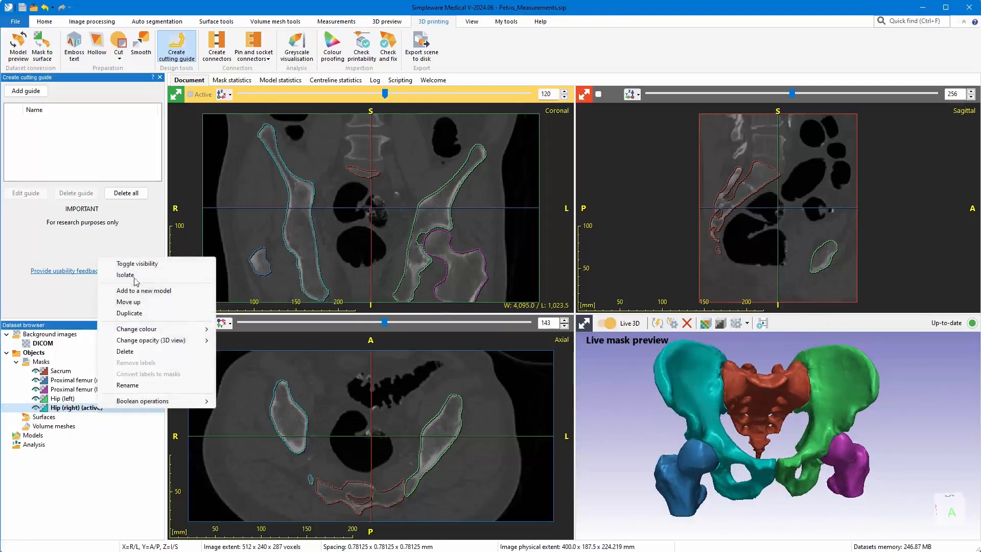
left_click(133, 275)
Generate a model preview and convert the Hip (right) mask into a surface object.
left_click(22, 45)
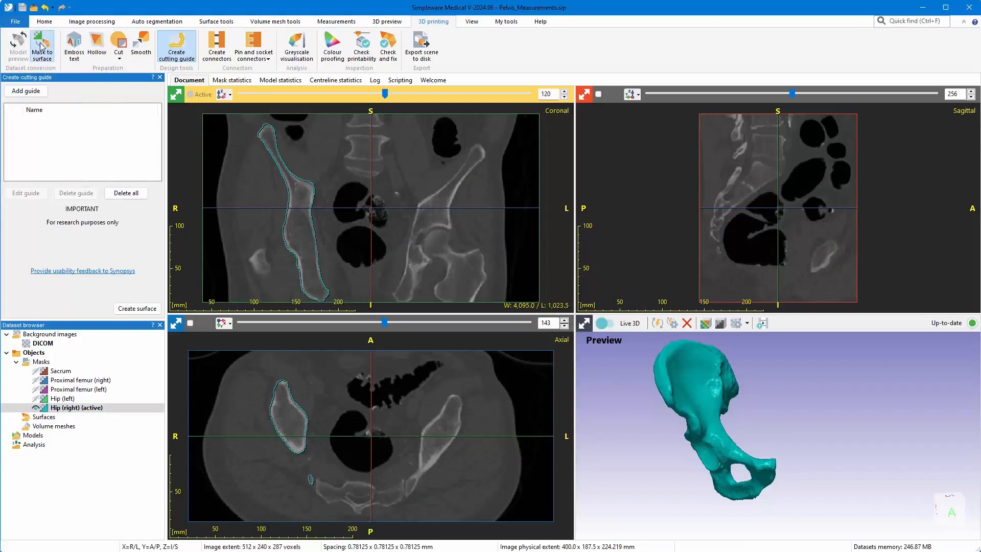
left_click(42, 44)
left_click(134, 172)
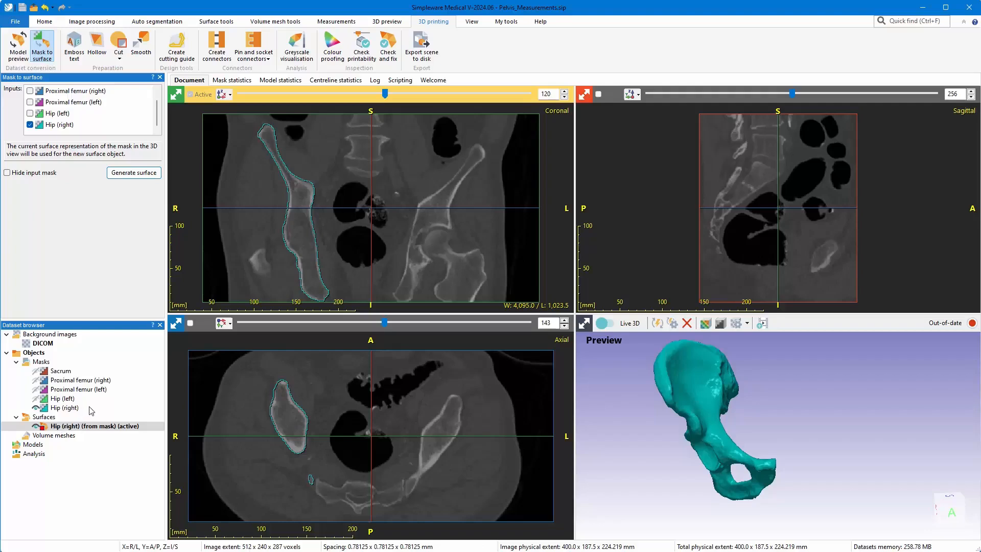
Maximise the 3D view and hide the Hip (right) mask so only its surface is shown.
left_click(776, 430)
left_click_drag(708, 339, 459, 322)
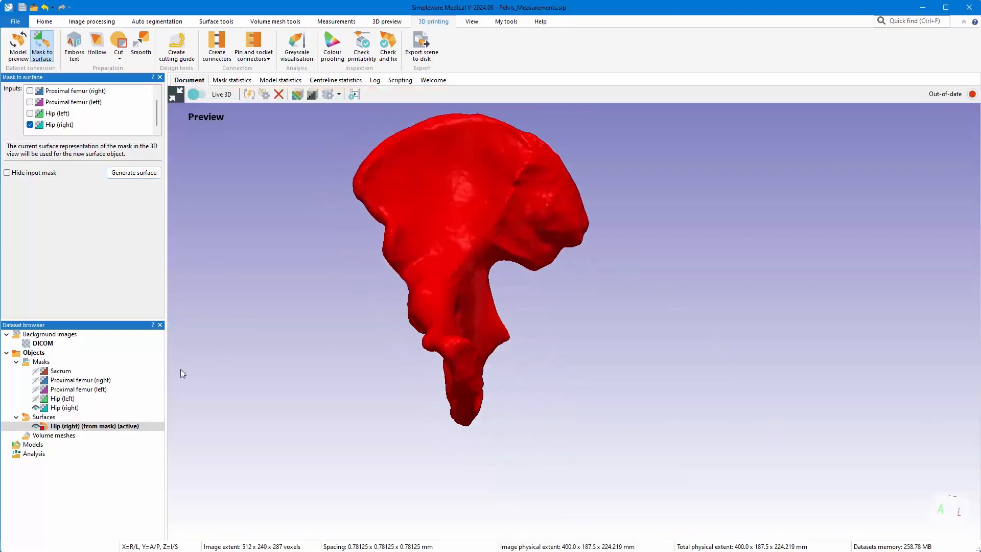
left_click(35, 408)
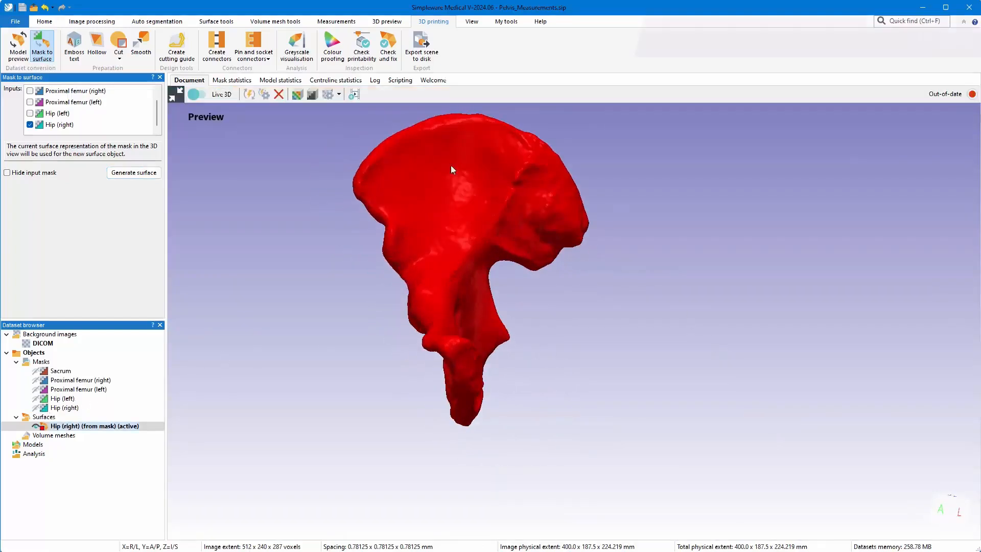
Reopen the Create cutting guide tool, accepting the research-use notice, and add a new guide targeting the right hip surface.
scroll(452, 164, "up", 2)
middle_click_drag(462, 201, 483, 336)
scroll(485, 332, "up", 3)
middle_click_drag(462, 220, 507, 267)
left_click_drag(378, 299, 431, 312)
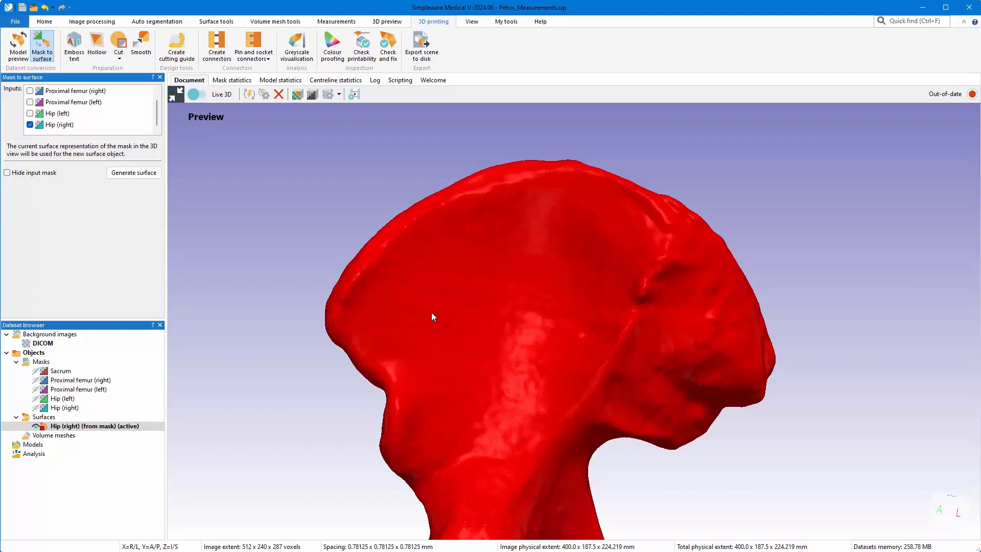
left_click(176, 45)
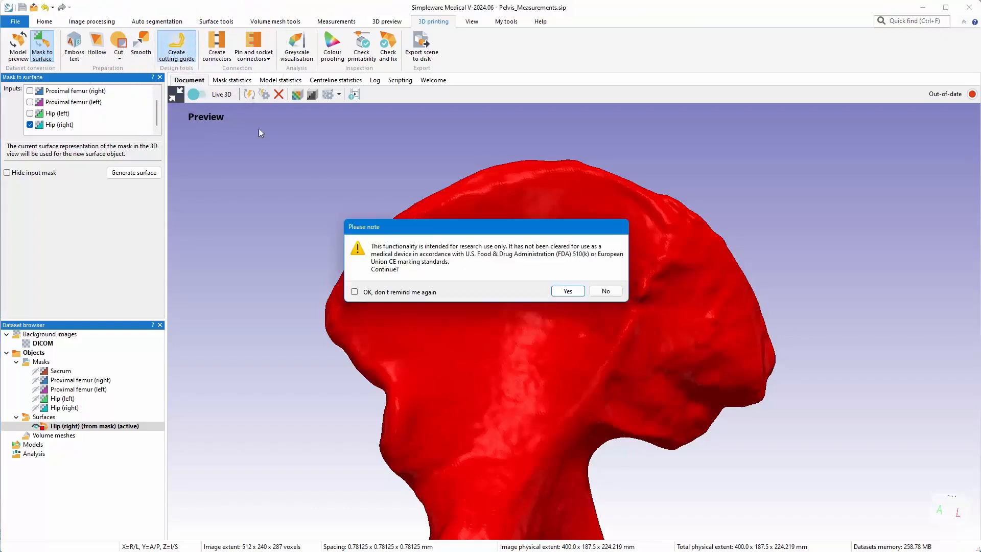
left_click(566, 291)
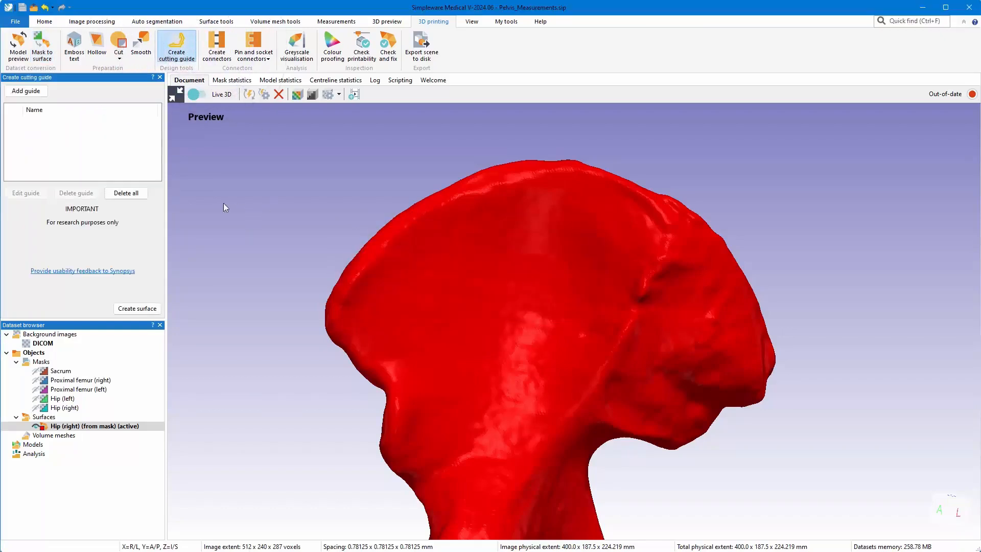
left_click(40, 94)
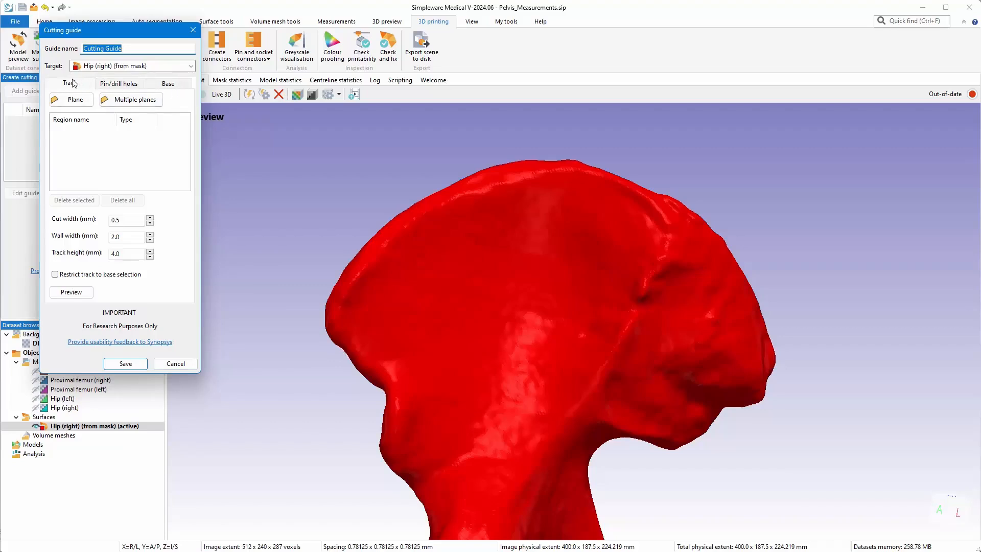
left_click(119, 85)
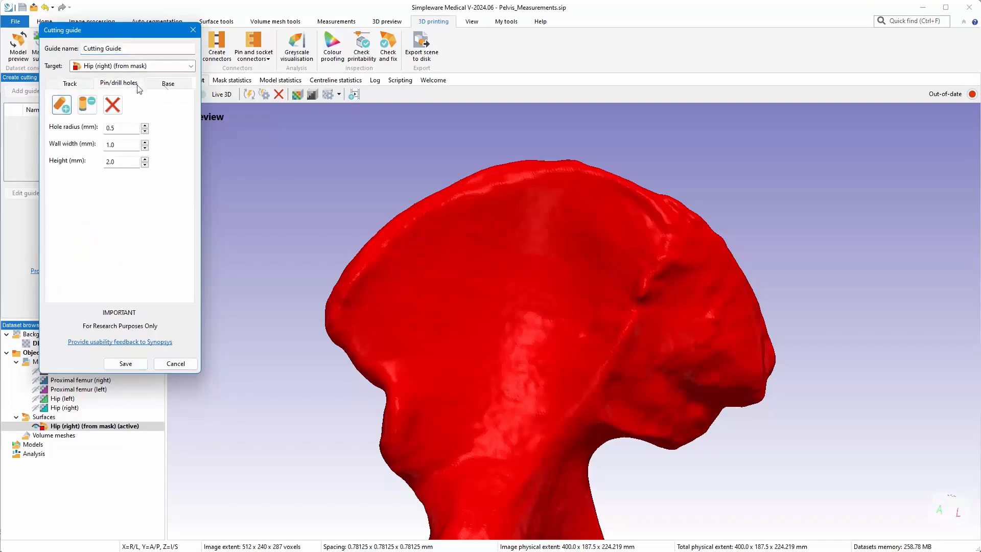
left_click(172, 90)
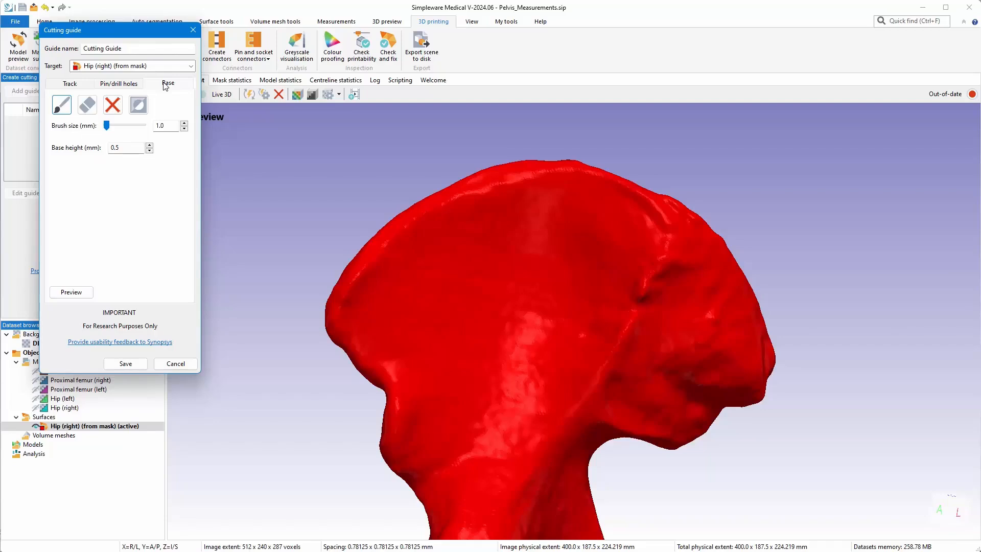
left_click(75, 87)
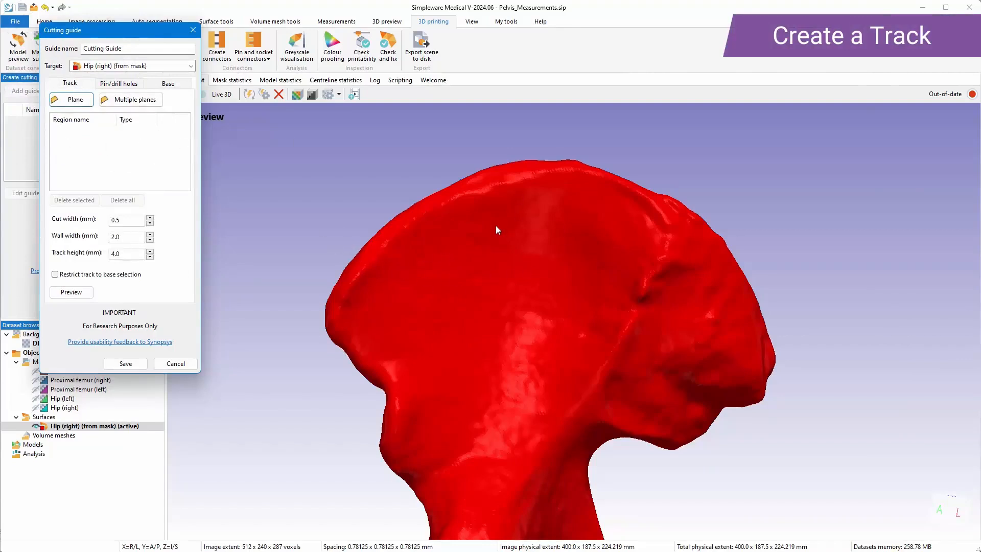
Switch to parallel projection and draw three connected track planes enclosing a section of the right hip's iliac crest.
left_click(118, 99)
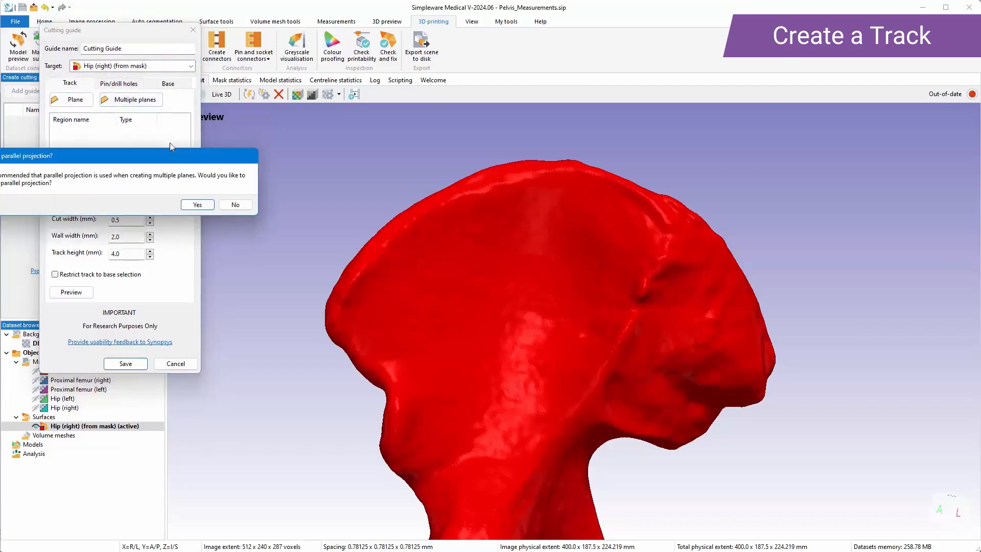
left_click(198, 205)
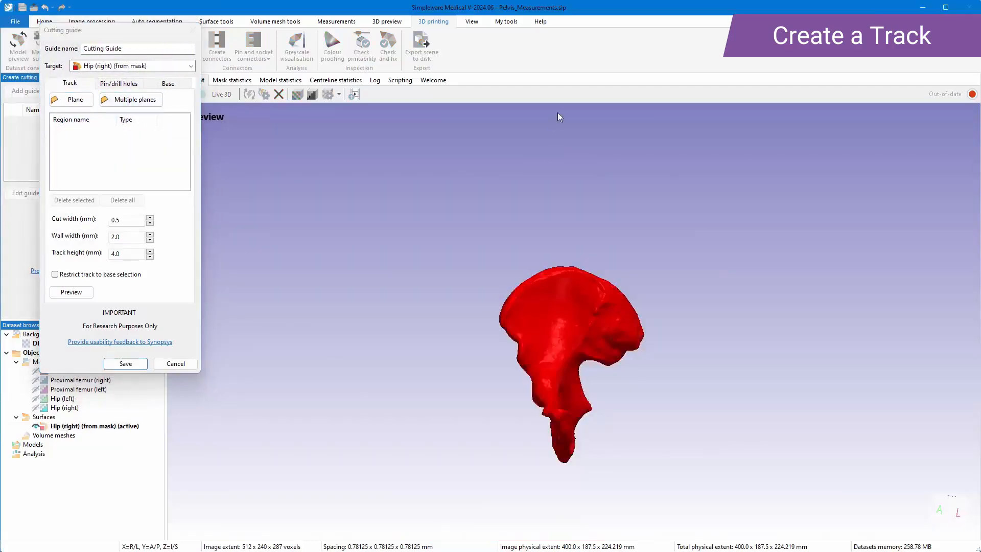
scroll(577, 272, "up", 5)
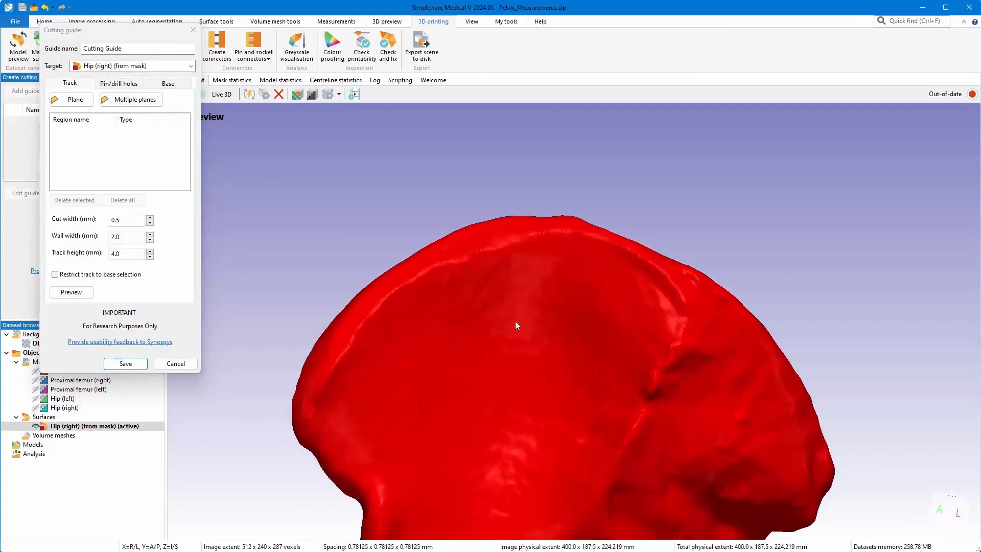
left_click_drag(475, 311, 456, 335)
left_click(131, 99)
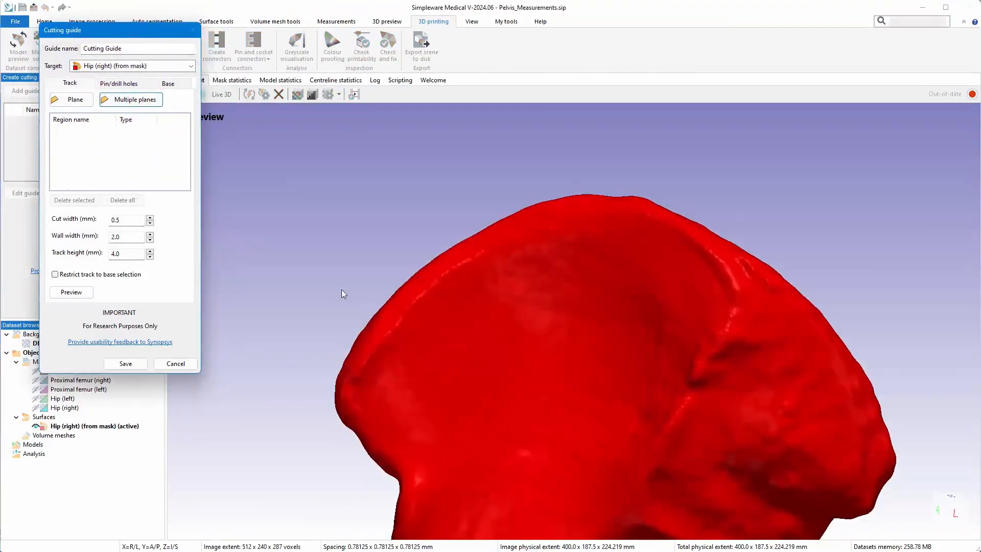
left_click(348, 284)
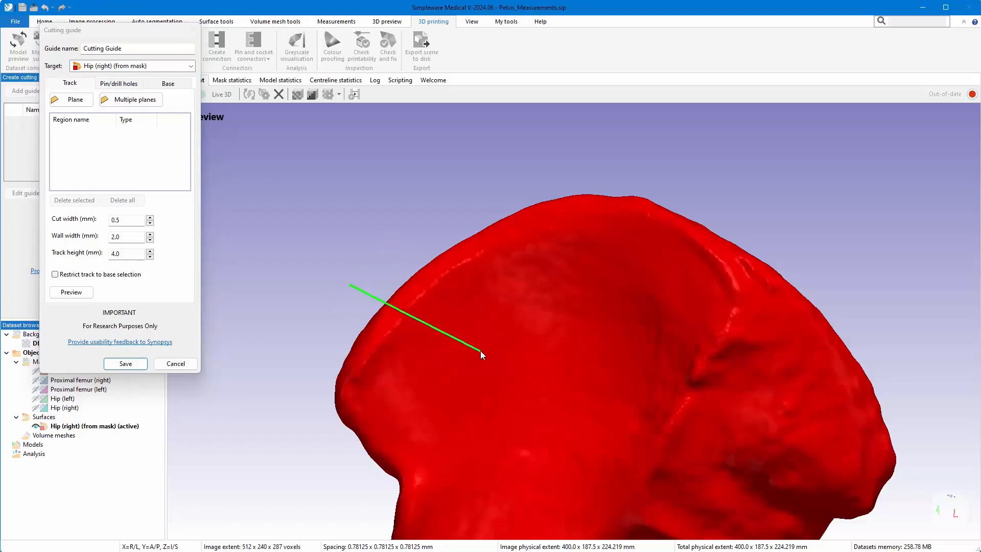
left_click(579, 291)
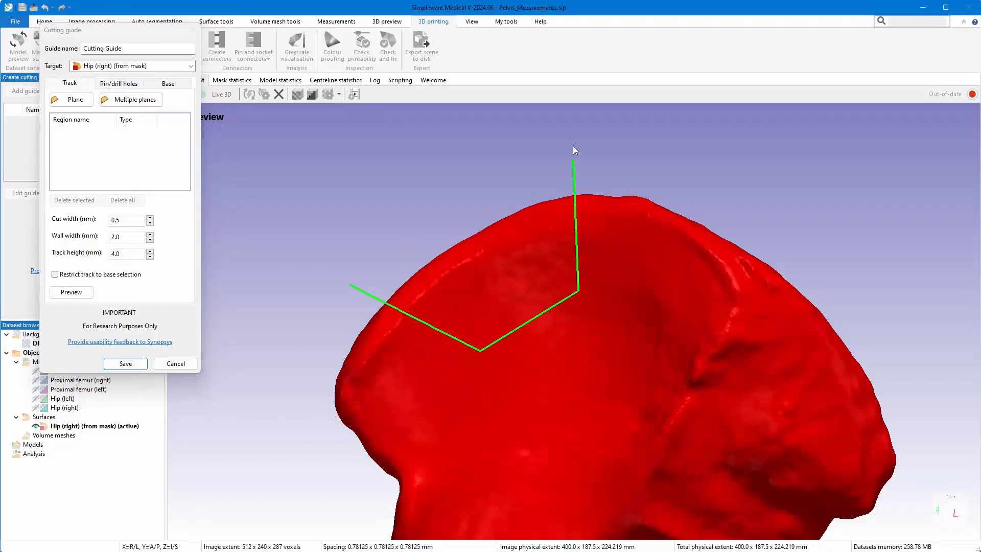
double_click(572, 163)
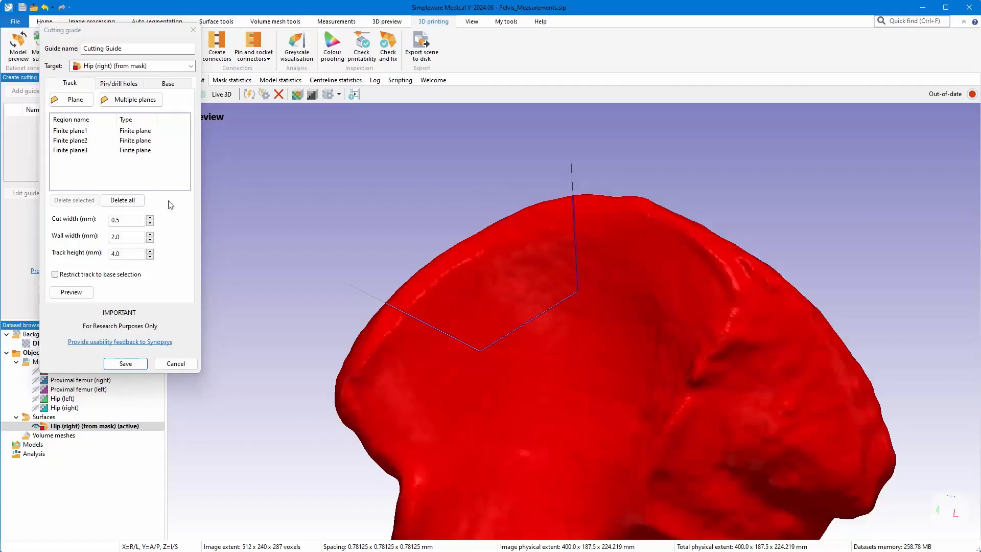
Start adding pin/drill holes with a hole radius of 1.0 mm and a wall width of 1.5 mm.
left_click_drag(316, 198, 430, 261)
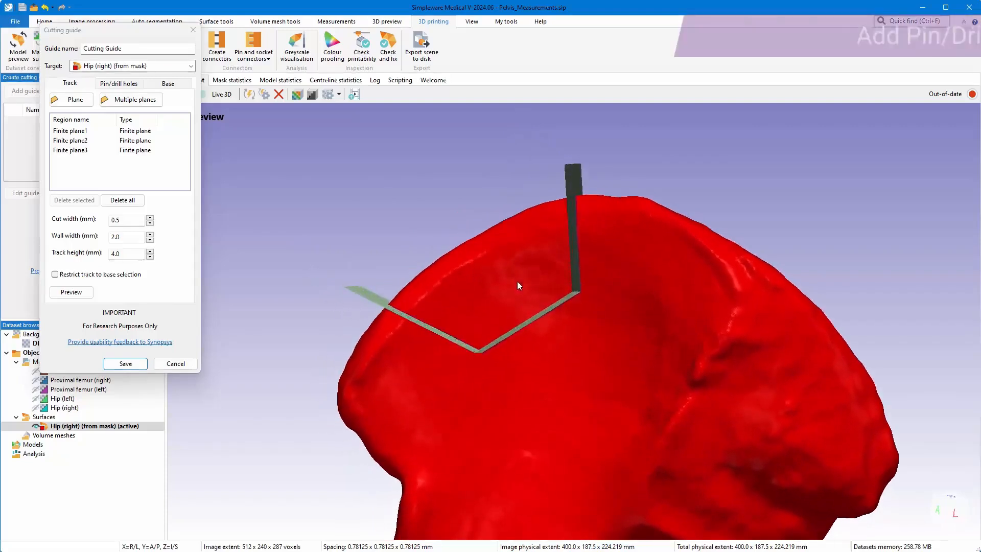
right_click_drag(592, 306, 591, 235)
middle_click_drag(592, 235, 604, 287)
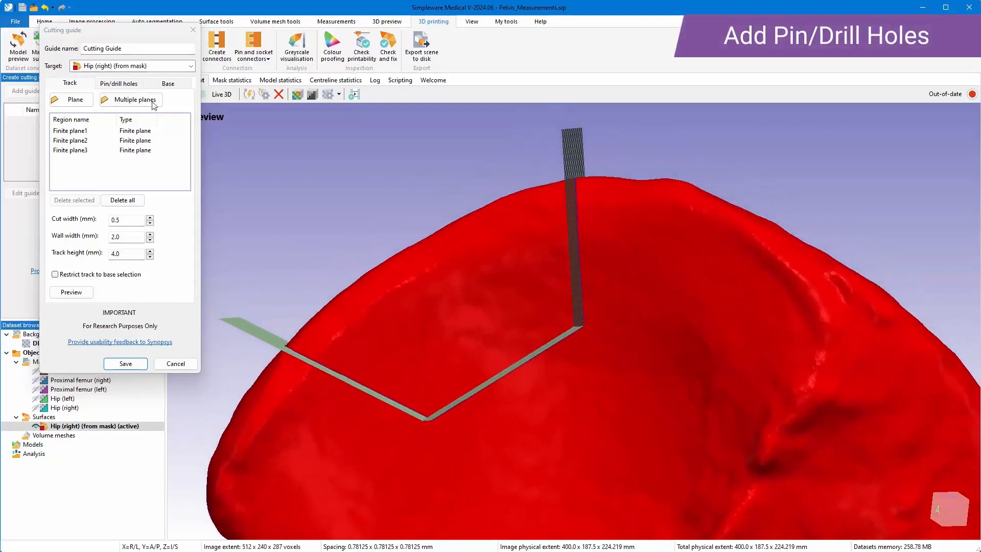
left_click(128, 87)
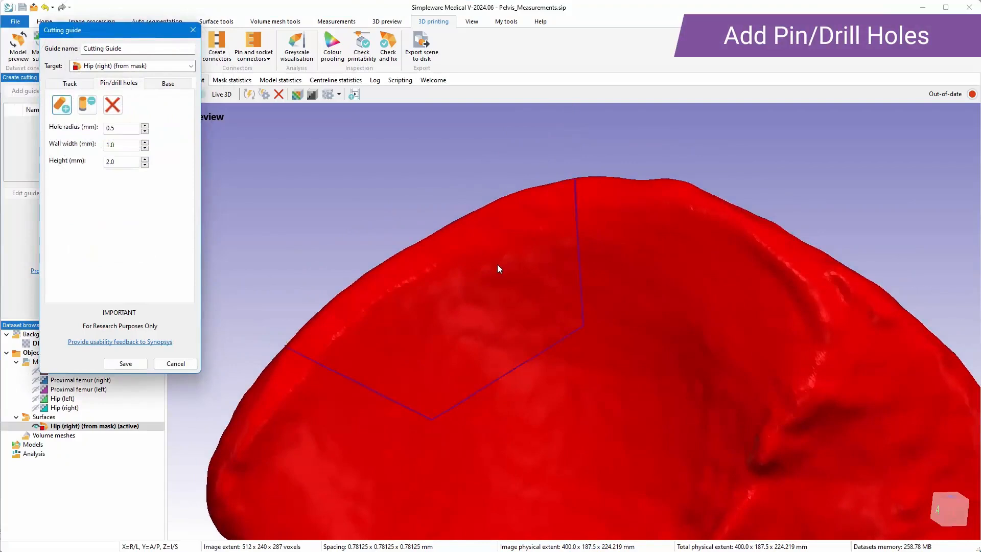
left_click(66, 108)
left_click(287, 346)
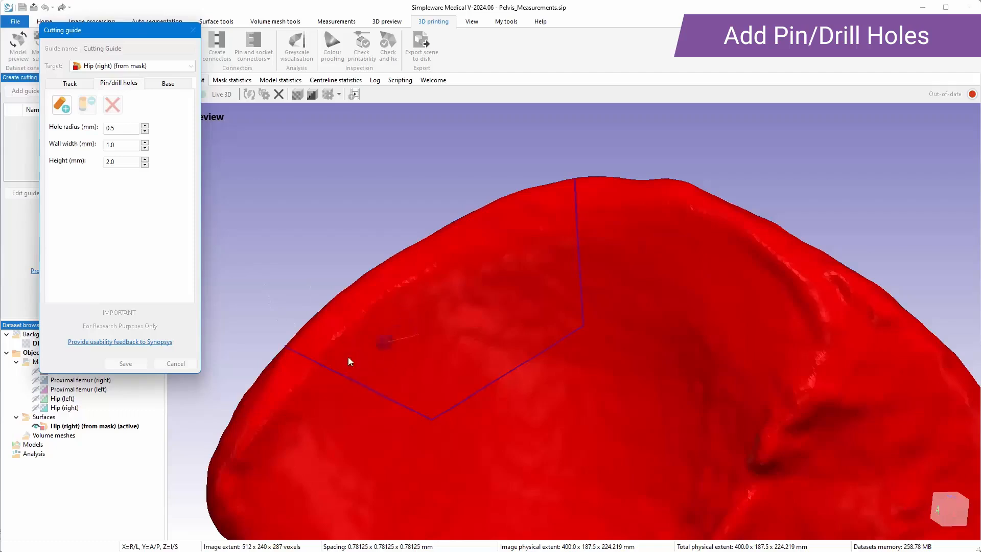
left_click(145, 126)
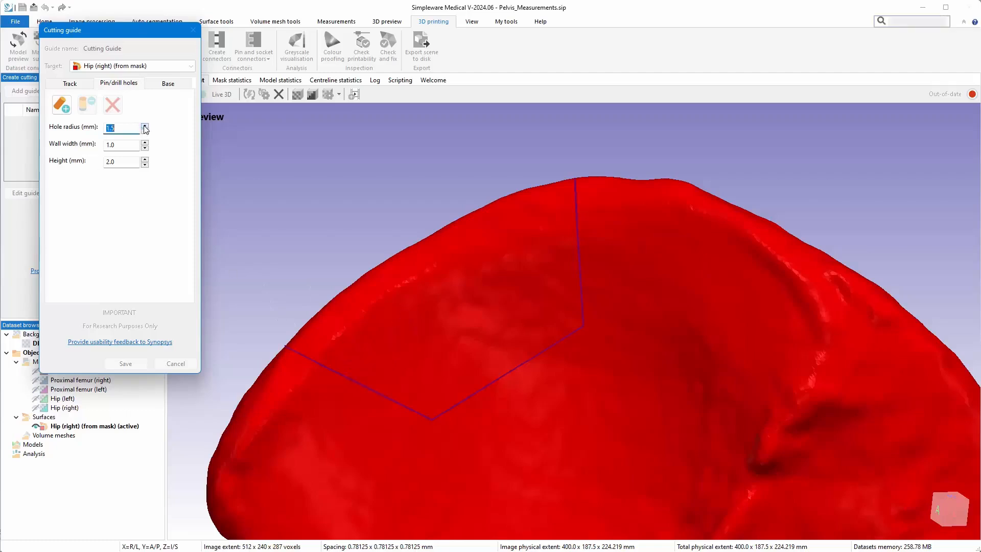
type("1")
left_click(132, 148)
double_click(132, 147)
type("1.5")
Place six pin/drill holes in pairs, one on each side of every track plane.
left_click(348, 356)
left_click(329, 395)
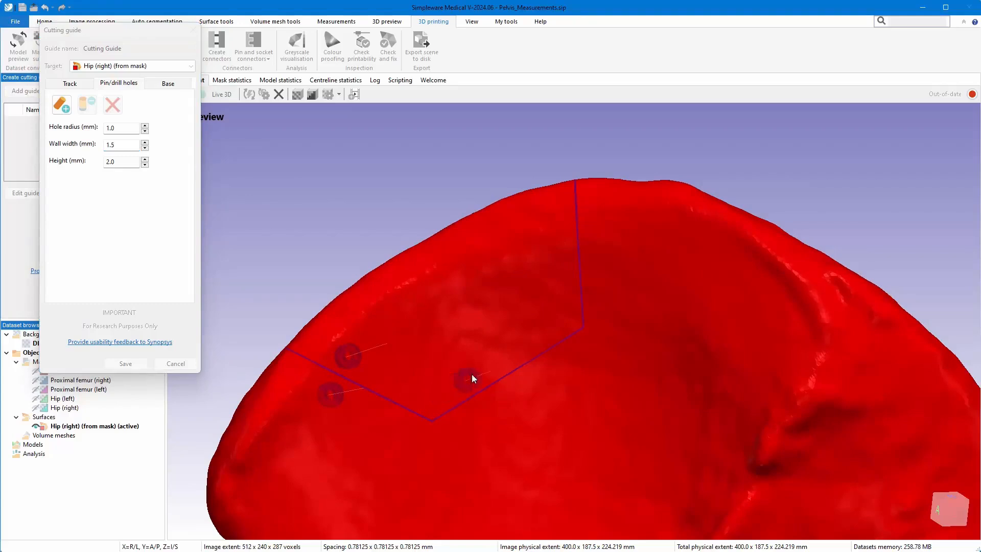
left_click(523, 387)
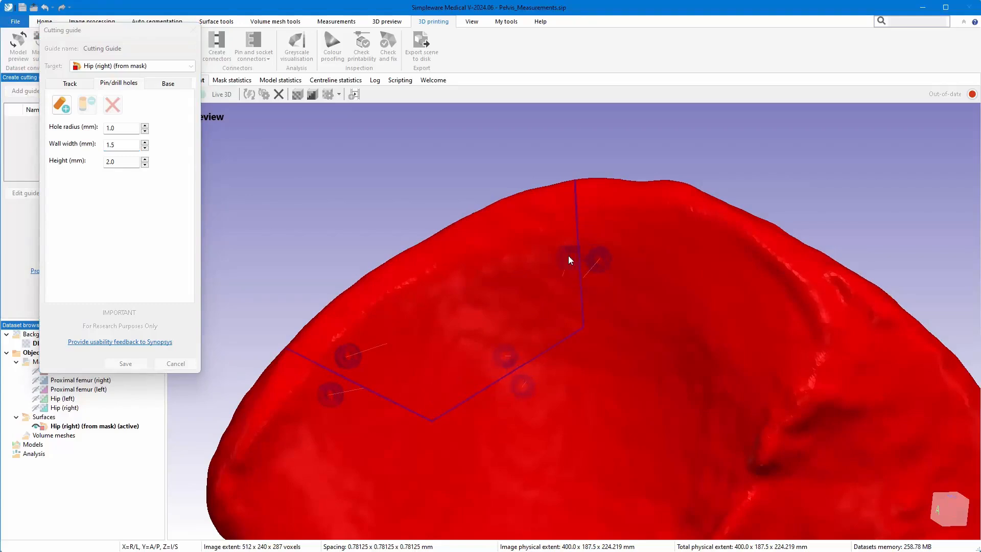
left_click(559, 265)
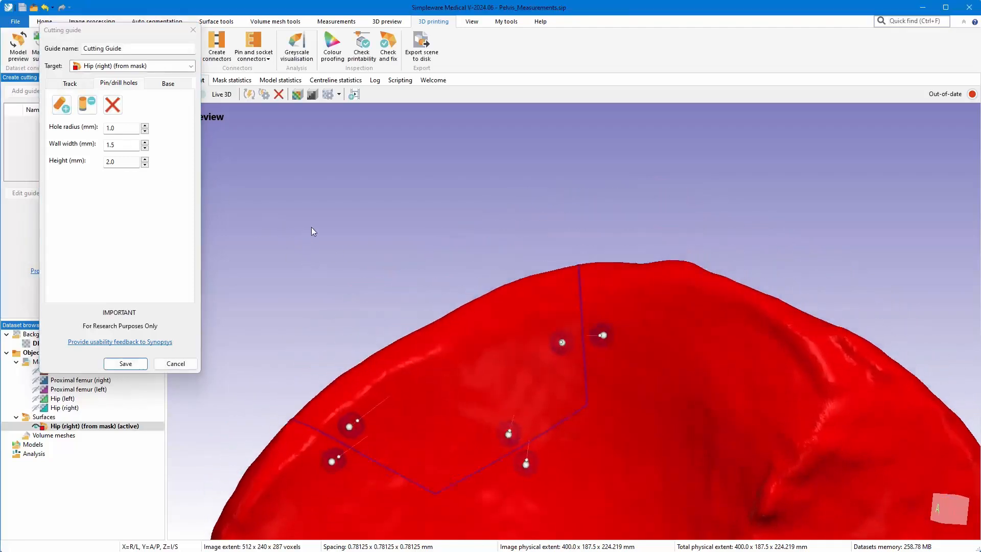
Start painting the guide's base, accepting the preview-type notice and regenerating the hip as a fast preview.
left_click_drag(438, 363, 699, 316)
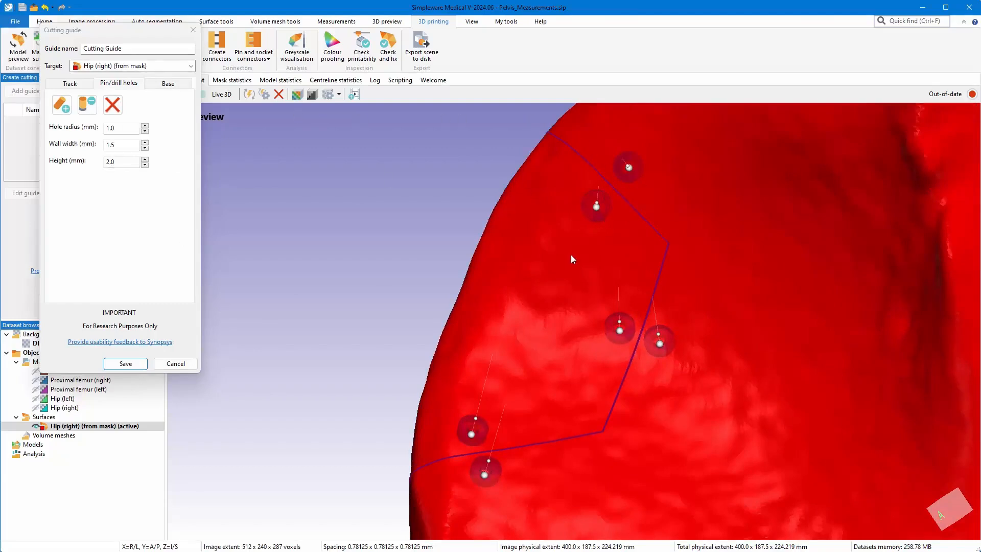
left_click(169, 84)
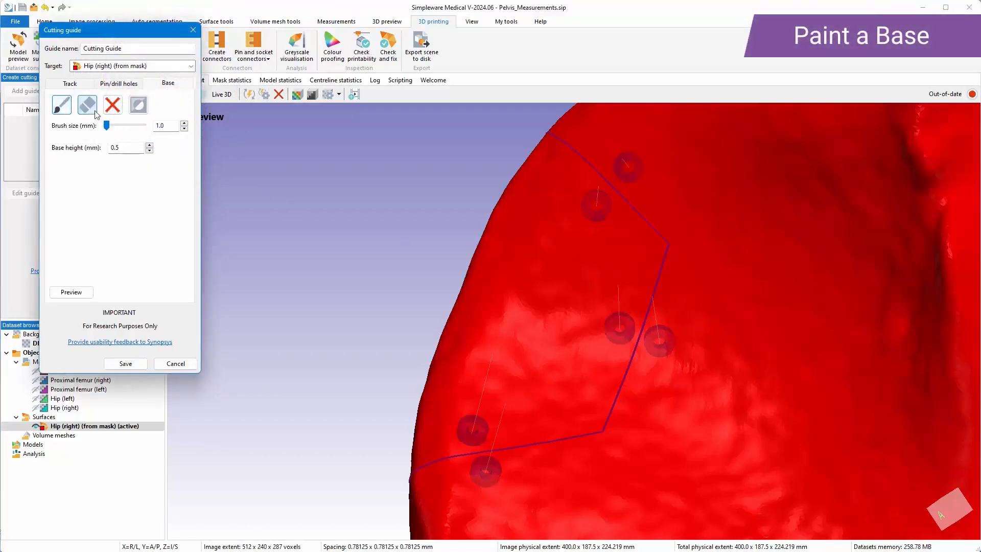
left_click(61, 105)
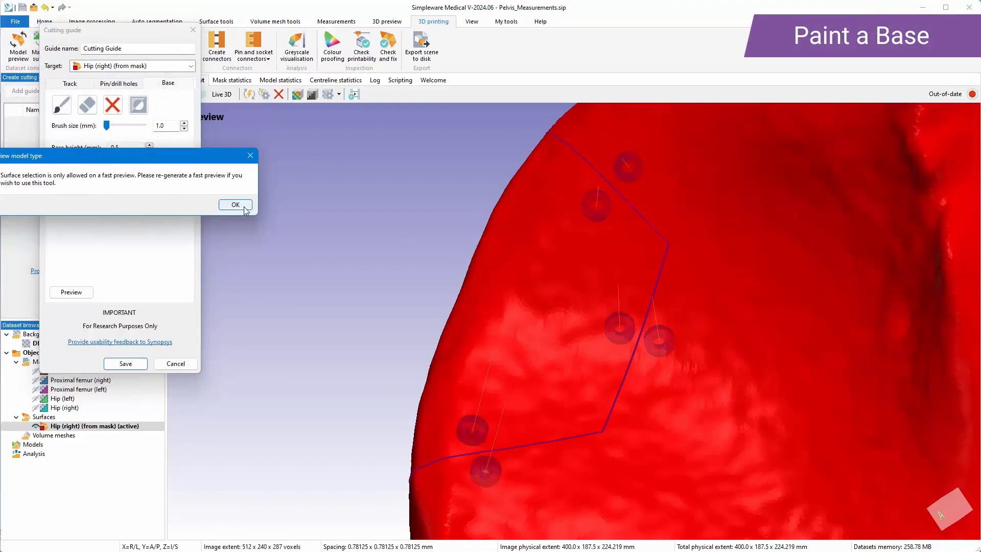
left_click(235, 204)
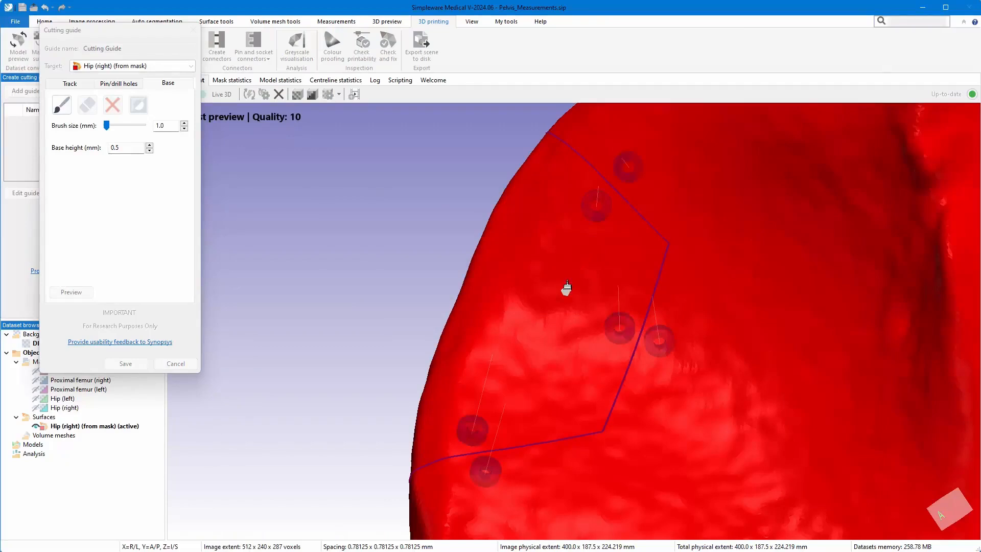
Paint a 0.5 mm high base around the track and all six pin holes with a 5.32 mm brush, and preview it.
scroll(566, 287, "up", 5, "ctrl")
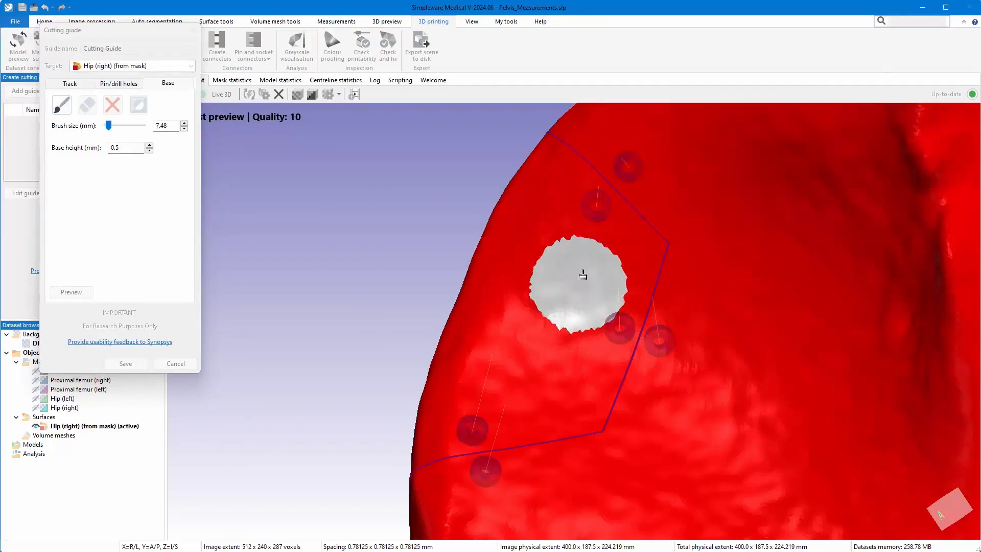
scroll(589, 266, "down", 2, "ctrl")
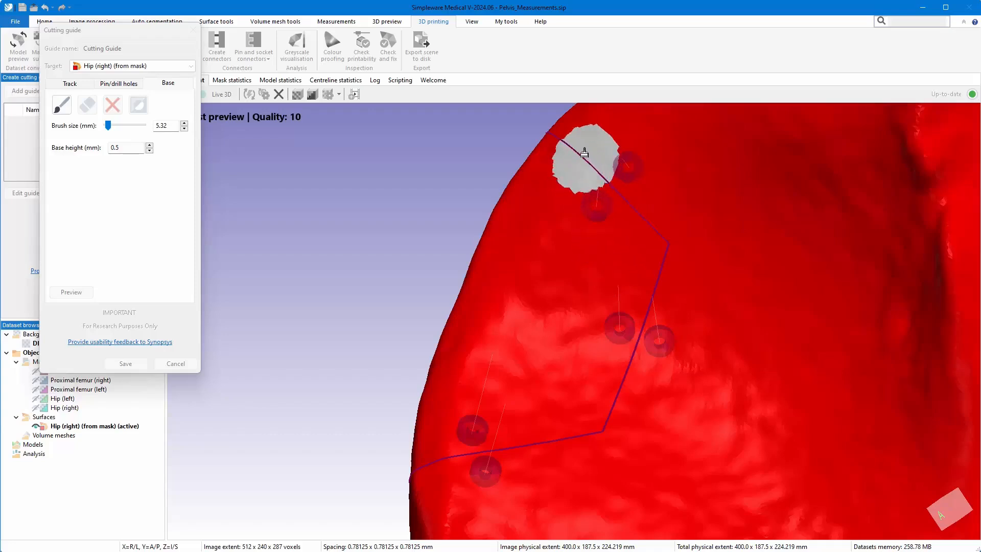
mouse_move(584, 157)
left_mouse_down()
mouse_move(664, 245)
mouse_move(627, 359)
mouse_move(599, 430)
mouse_move(496, 445)
mouse_move(476, 440)
mouse_move(469, 427)
mouse_move(483, 468)
mouse_move(621, 321)
mouse_move(667, 338)
mouse_move(595, 204)
mouse_move(633, 159)
mouse_move(656, 212)
mouse_move(640, 210)
mouse_move(648, 219)
mouse_move(617, 402)
mouse_move(574, 284)
mouse_move(626, 271)
left_mouse_up()
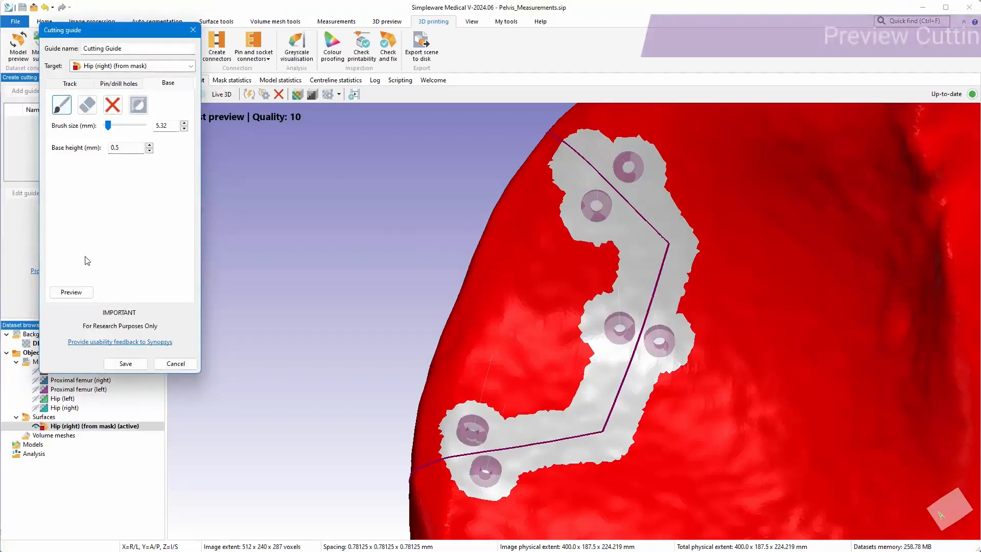
left_click(72, 290)
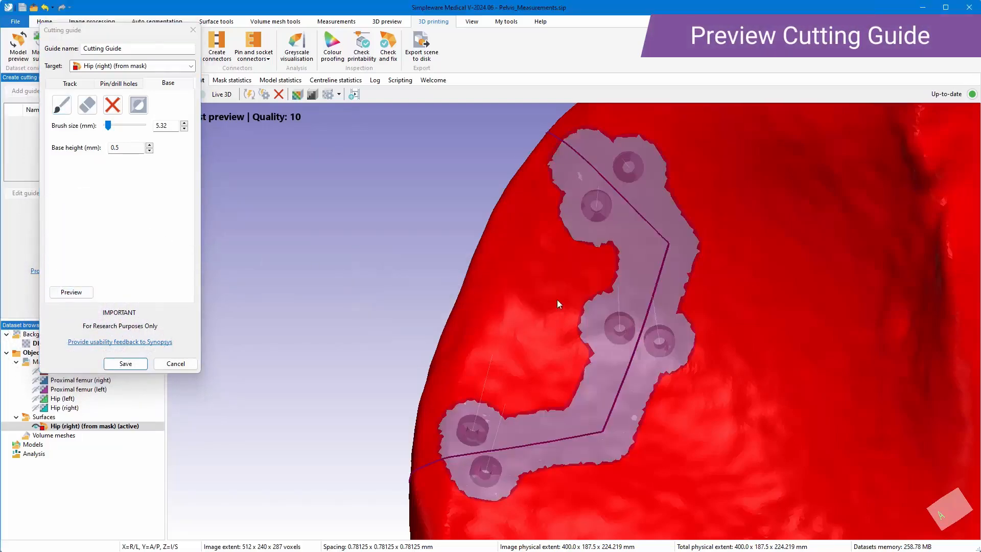
Restrict the three-plane track to the base selection and save the cutting guide.
left_click(78, 85)
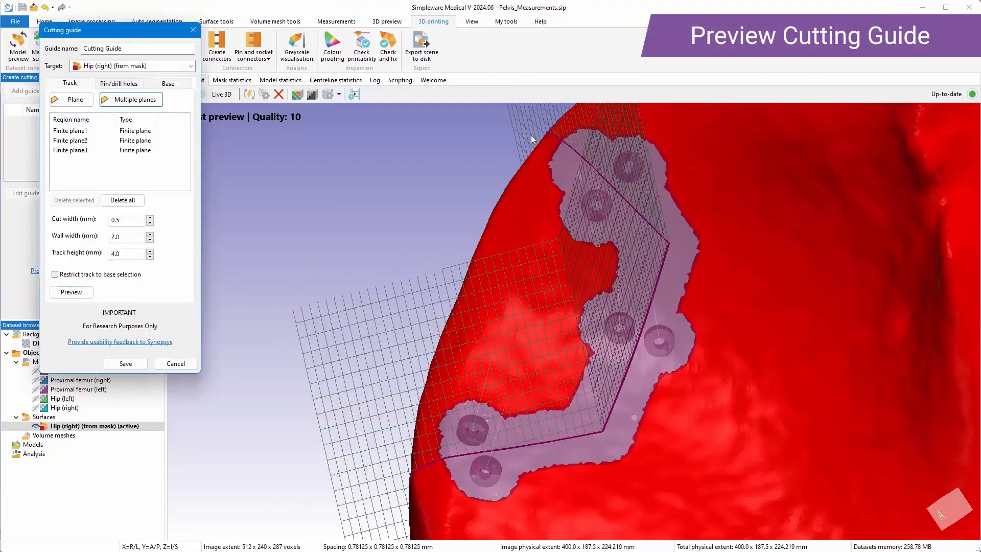
left_click_drag(393, 188, 523, 135)
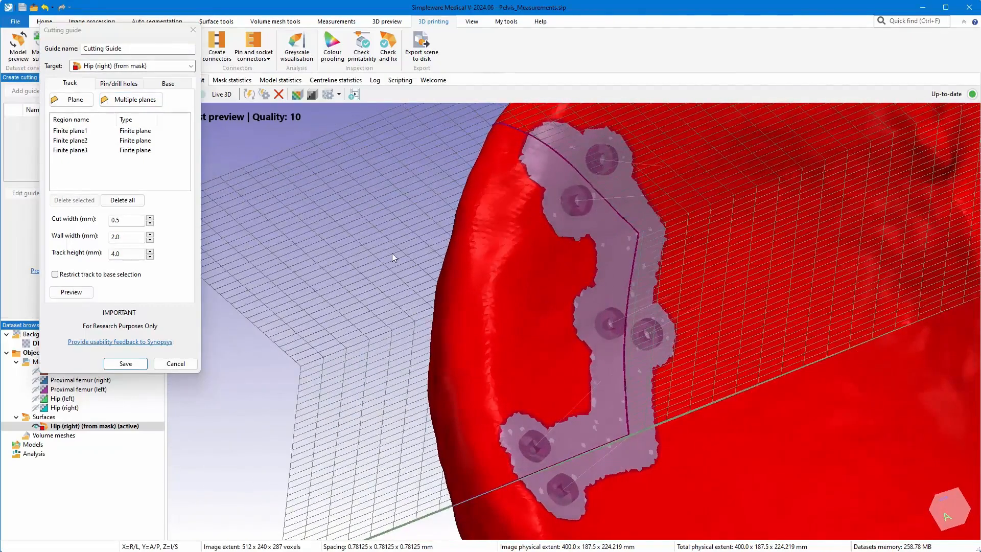
left_click(96, 276)
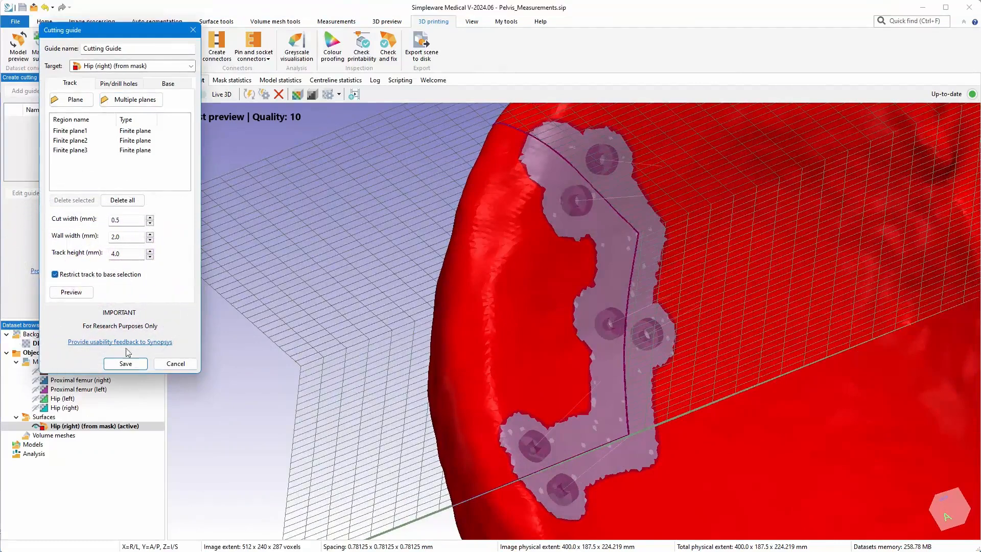
left_click(126, 364)
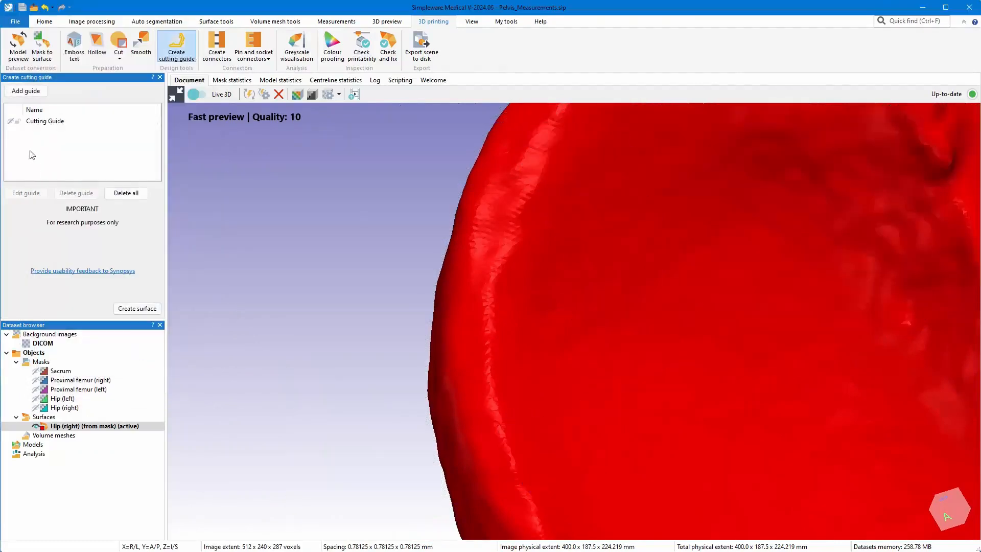
Show the saved cutting guide on the right hip and inspect its track slot and pin holes.
left_click(11, 122)
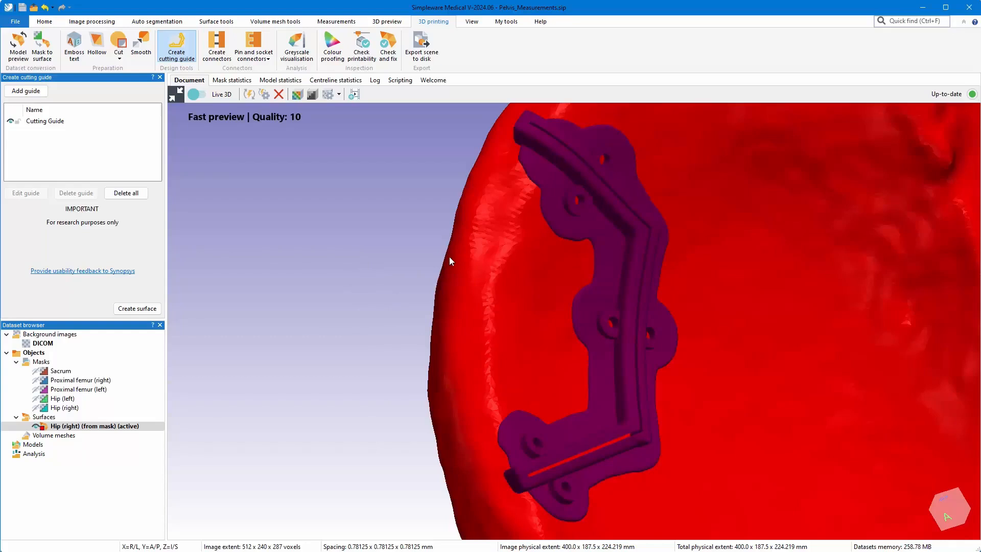
left_click_drag(758, 280, 623, 309)
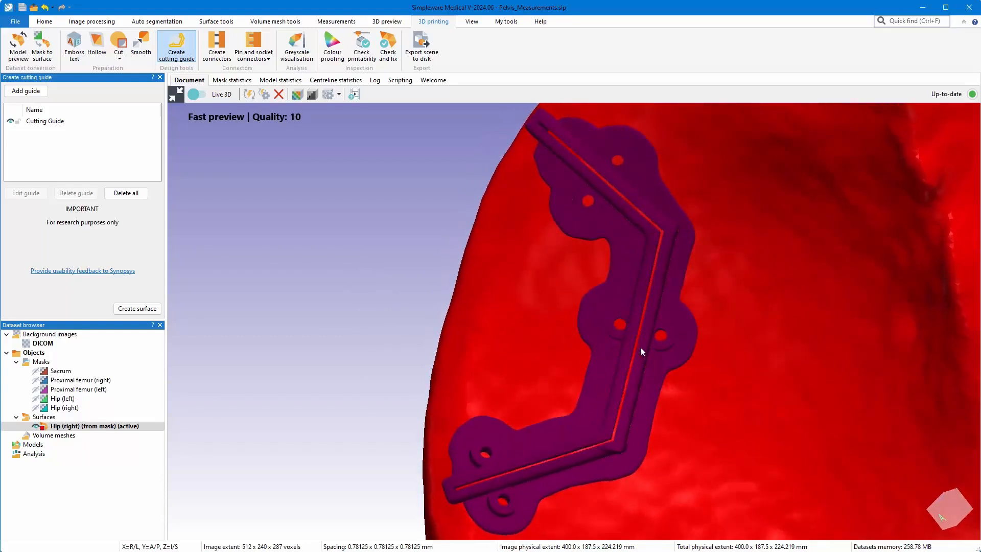
left_click_drag(630, 369, 541, 355)
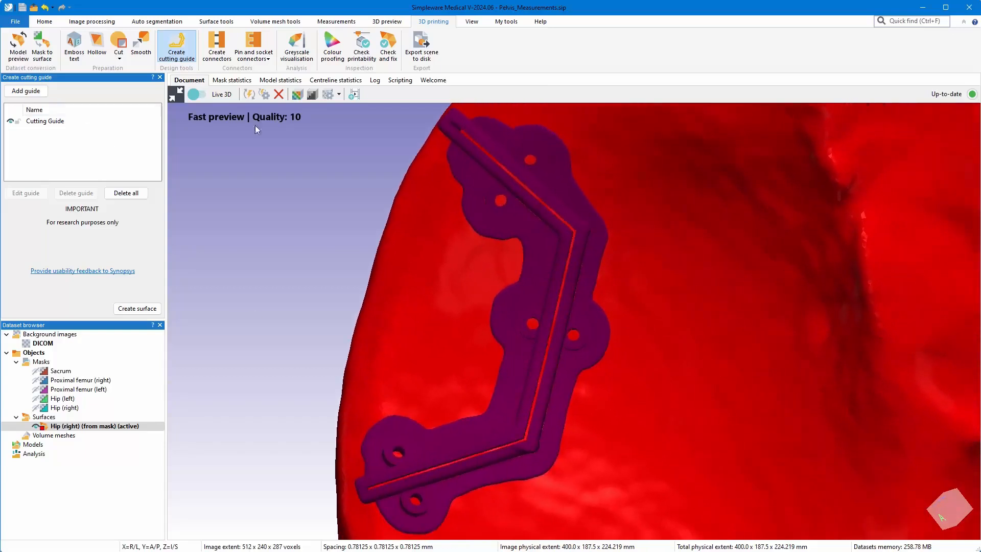
Create a surface object from the cutting guide and inspect it on the hip from another angle.
right_click(37, 121)
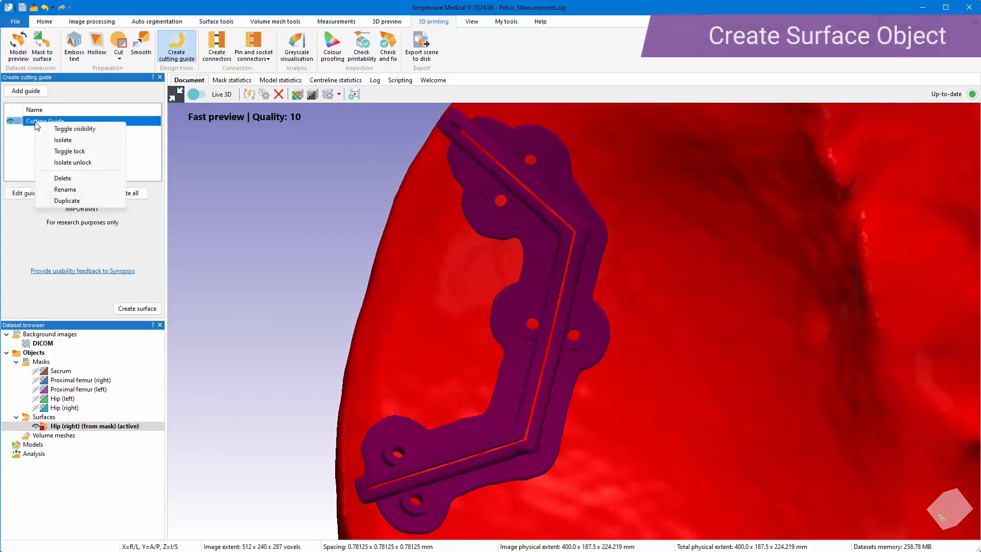
left_click(27, 246)
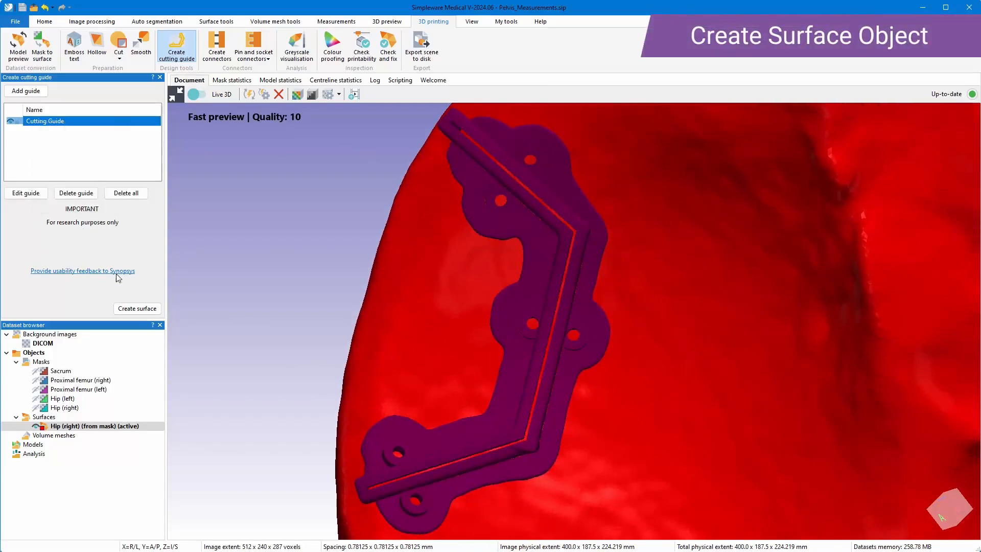
left_click(143, 311)
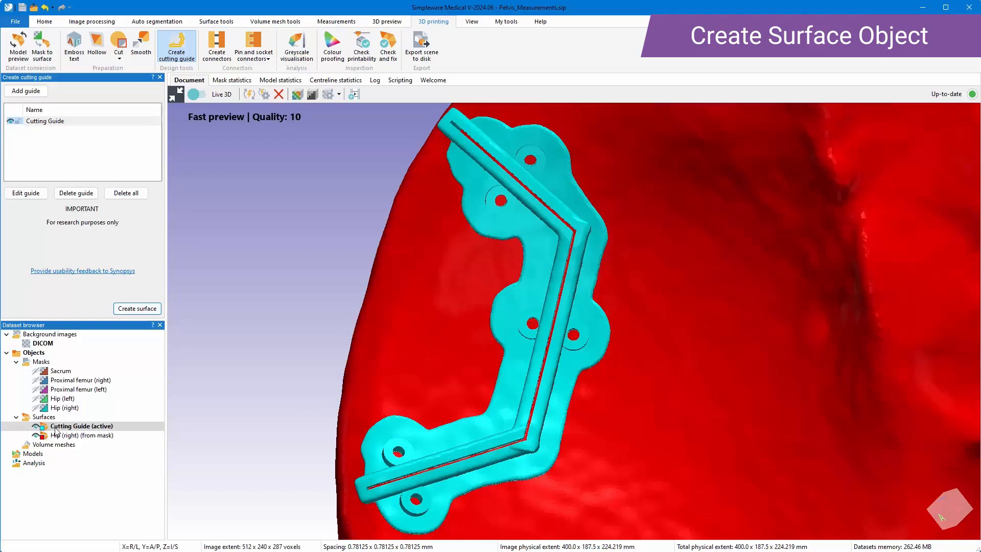
left_click_drag(368, 427, 734, 475)
left_click_drag(456, 294, 436, 302)
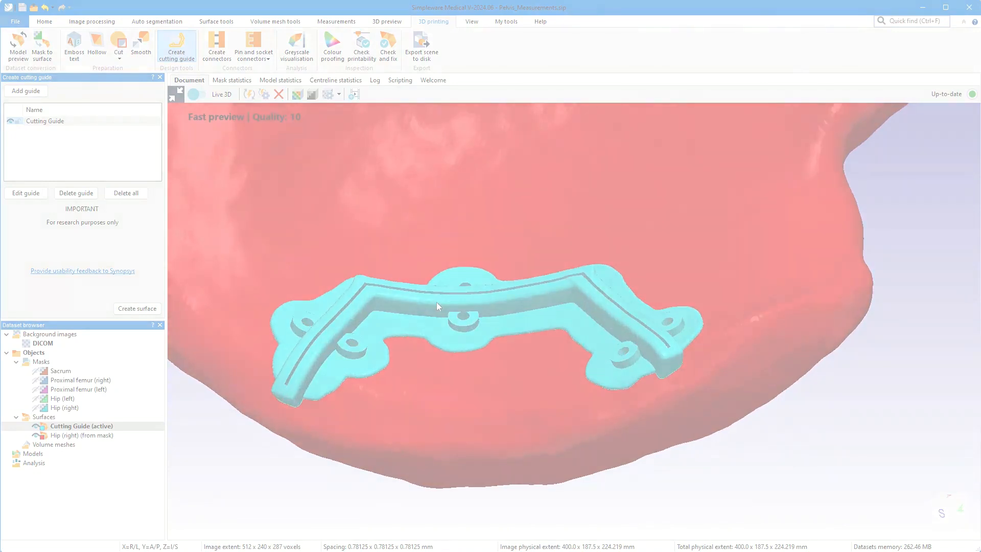